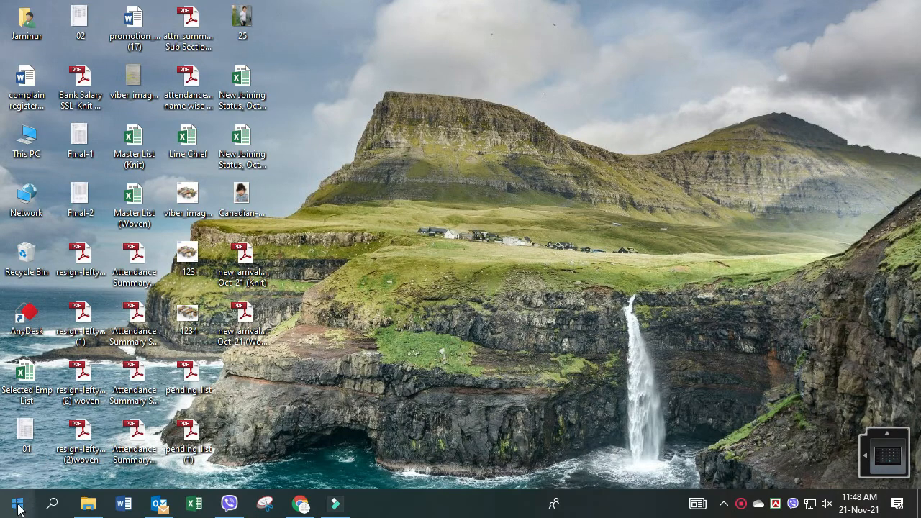
- Launch Adobe Photoshop from the installed Adobe programs
left_click(17, 505)
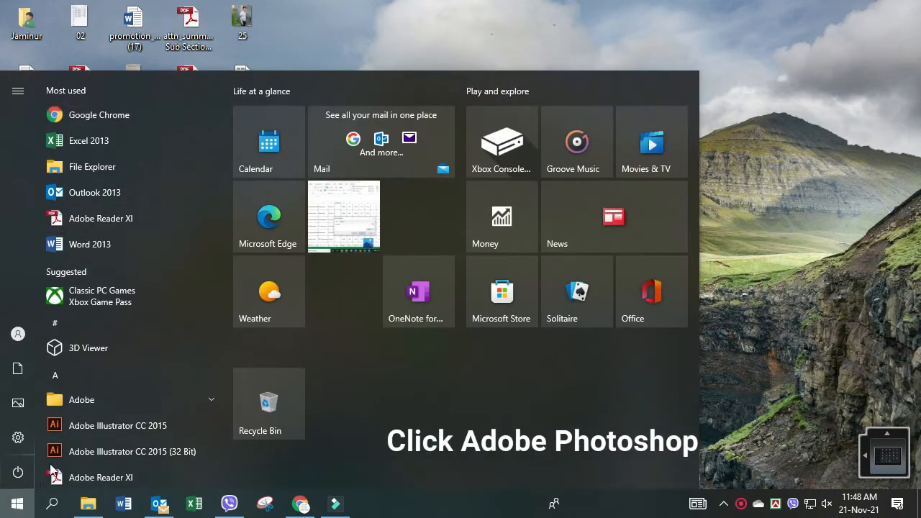
left_click(85, 406)
left_click(89, 427)
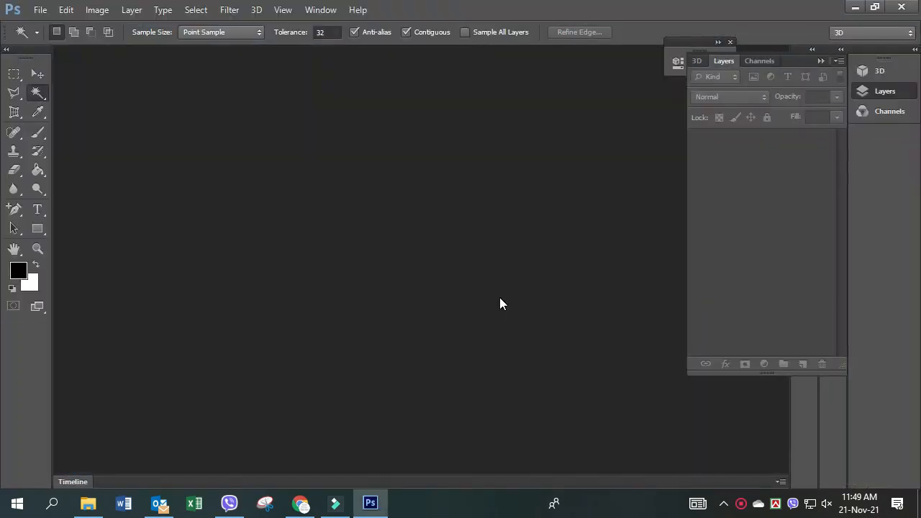
- Open the photo file Canadian-Passport-Photos021 from the Desktop
left_click(43, 12)
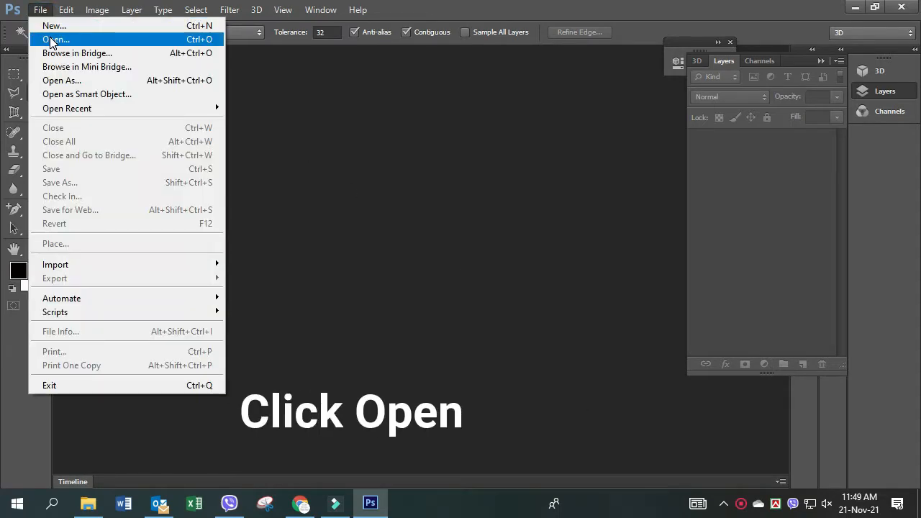
left_click(51, 41)
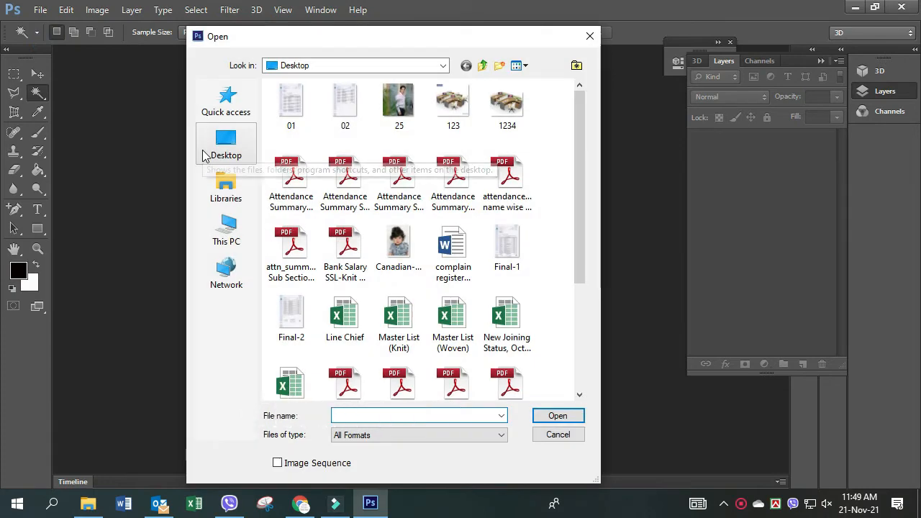
left_click(397, 245)
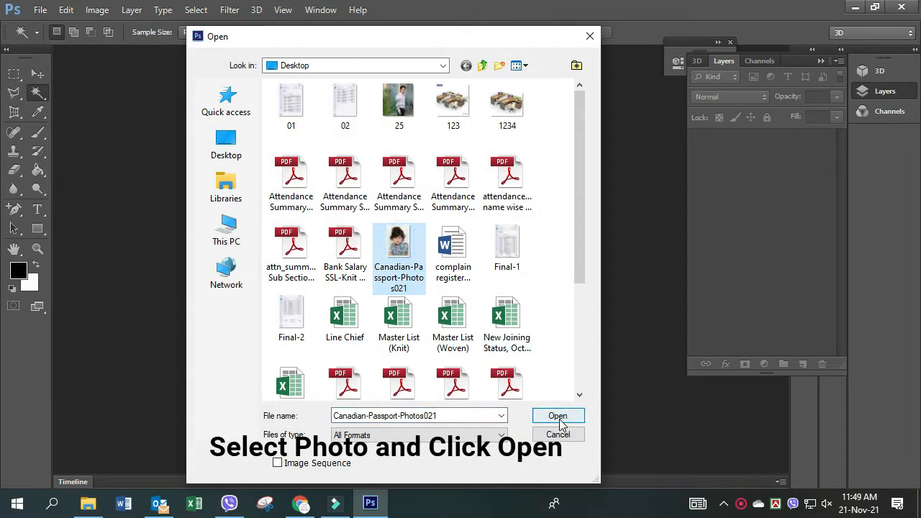
left_click(558, 416)
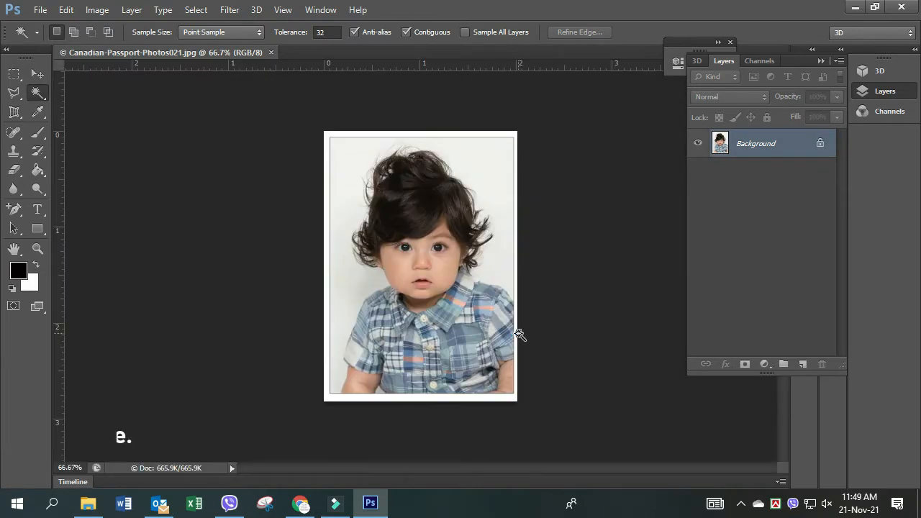
- Marquee-select the photo area inside the white border and copy it into a new 379 × 533 pixel document with a white background
left_click(14, 73)
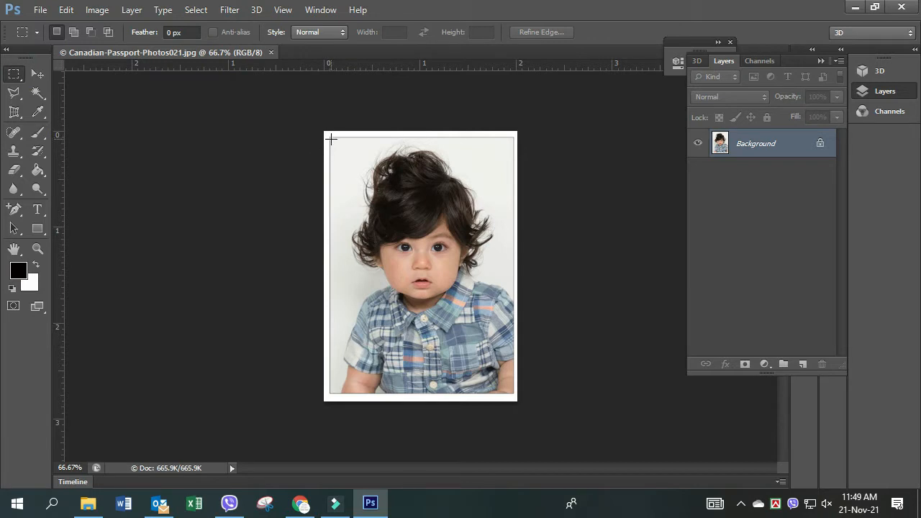
left_click_drag(330, 137, 513, 394)
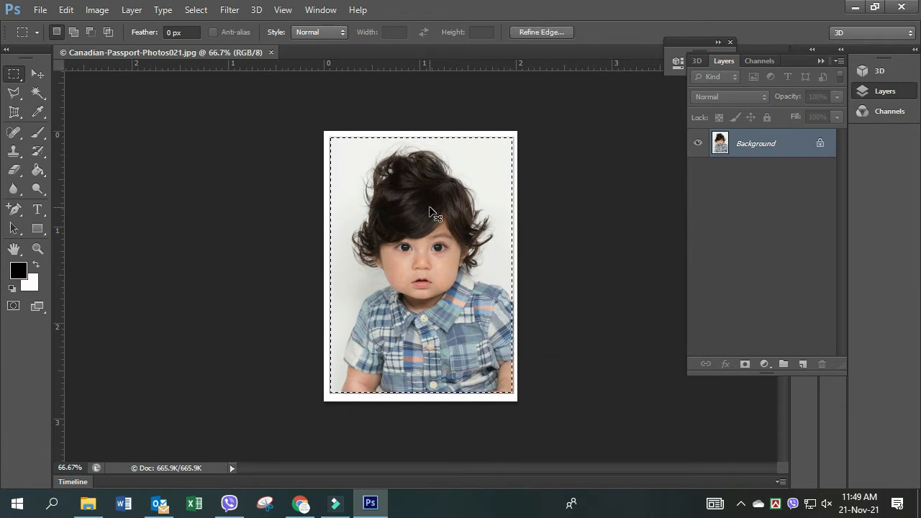
left_click(39, 10)
left_click(45, 26)
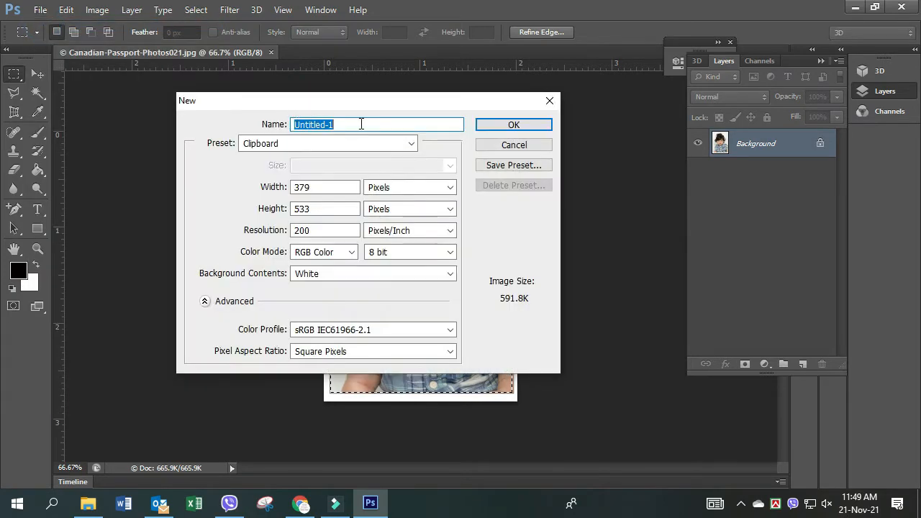
left_click(523, 126)
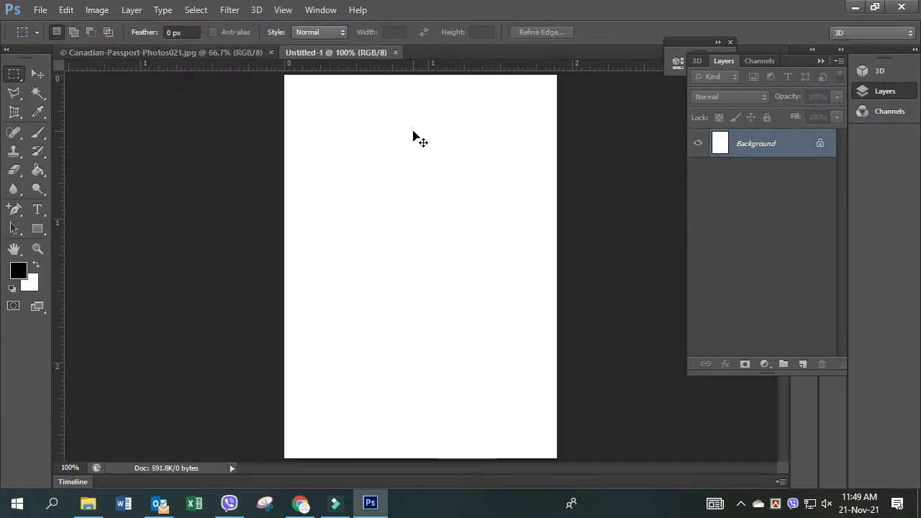
key("ctrl+v")
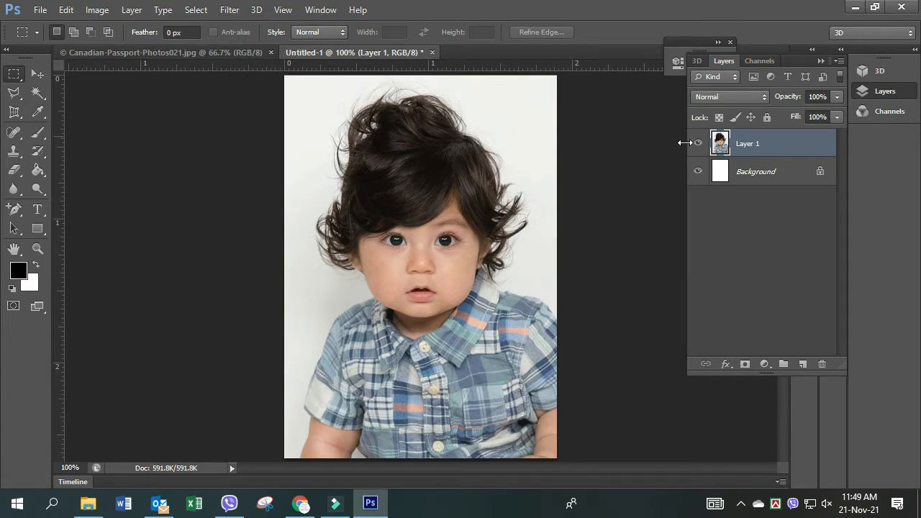
- Delete the white Background layer from the new document and close the original photo file
left_click(774, 177)
left_click(822, 364)
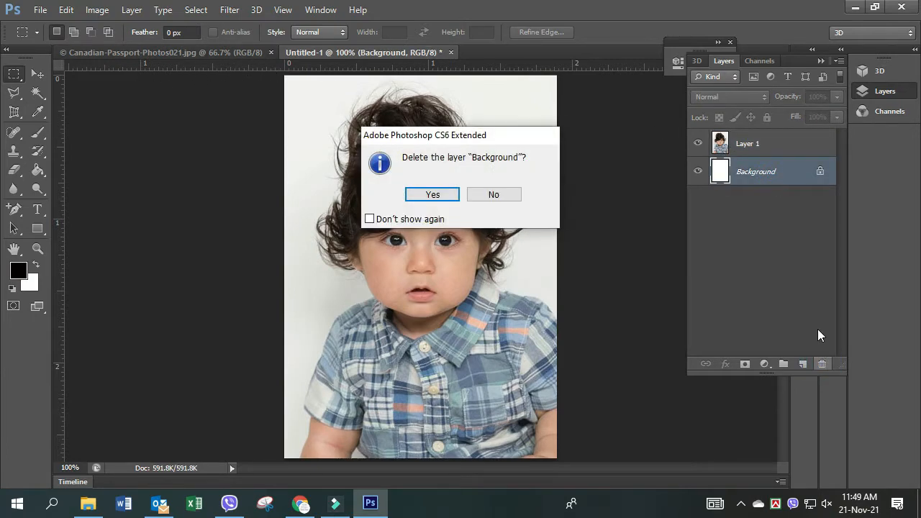
left_click(440, 198)
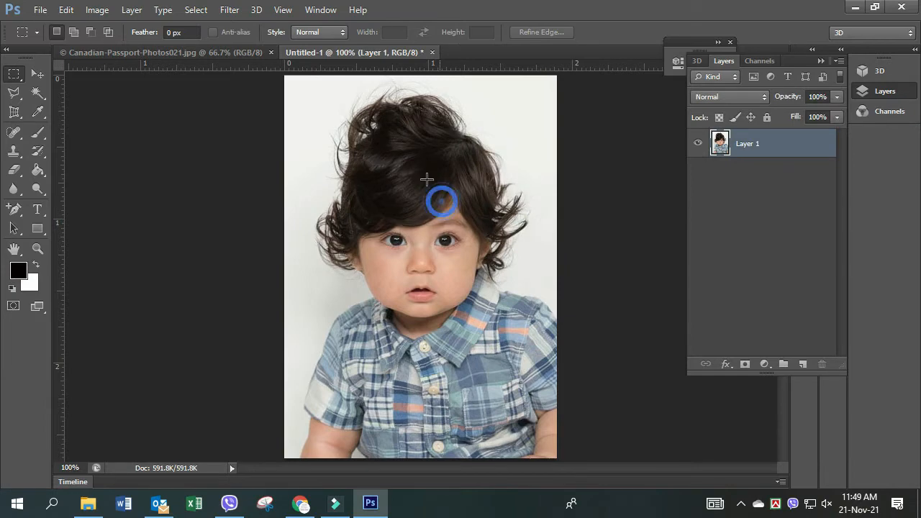
left_click(238, 52)
left_click(271, 52)
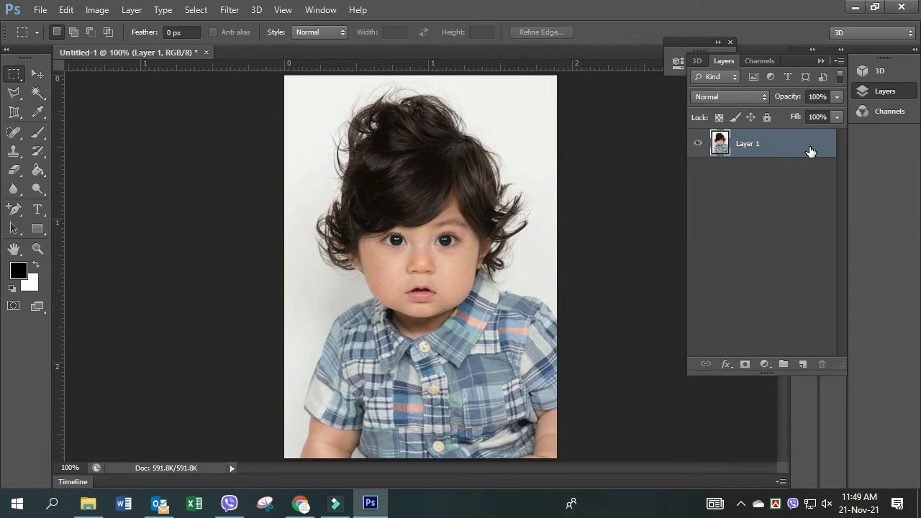
- Create a layer group and add a solid color fill layer in golden yellow f0bb04, placed beneath the photo layer
left_click(784, 365)
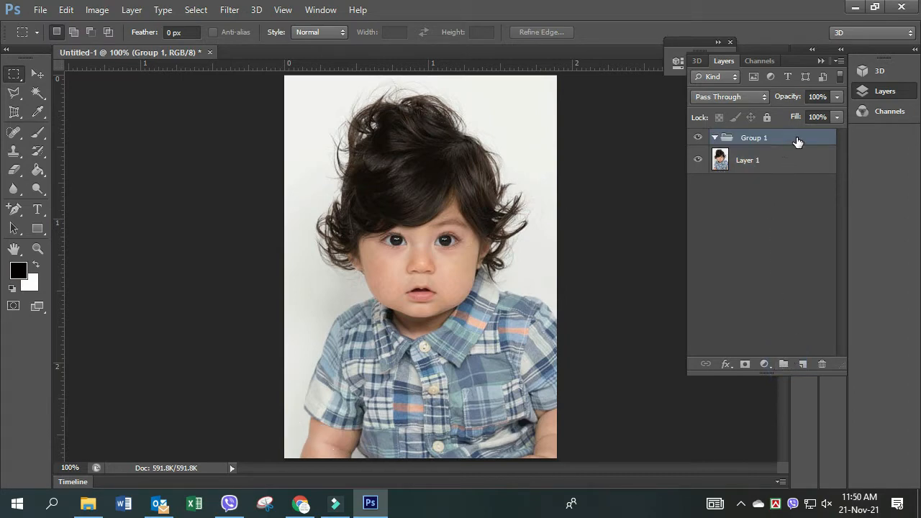
left_click(766, 365)
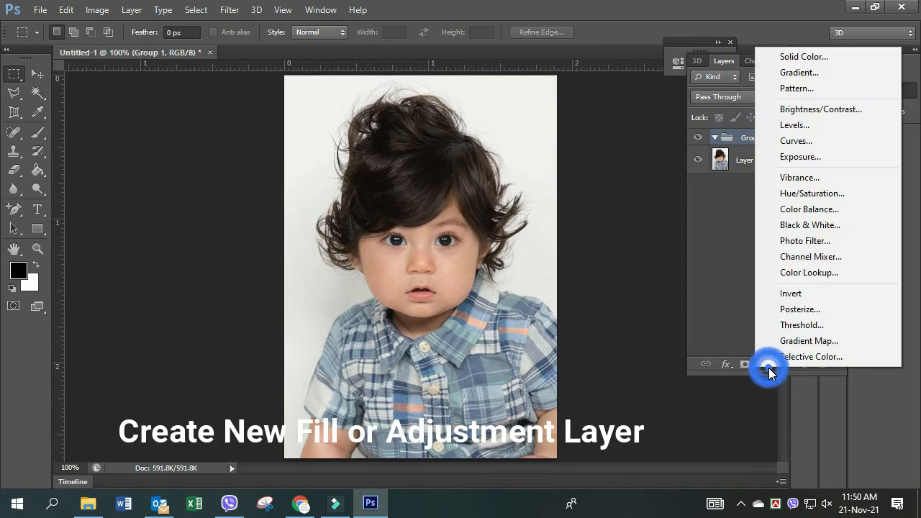
left_click(785, 58)
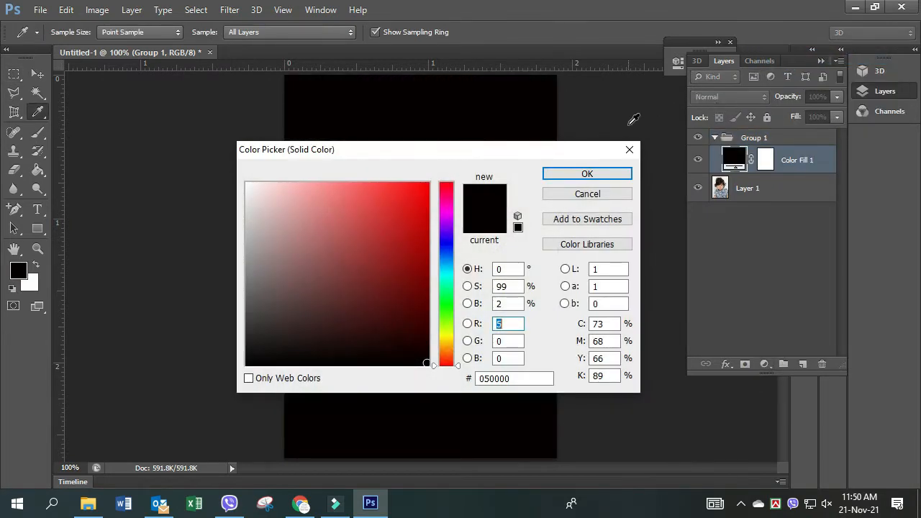
left_click(446, 341)
left_click(427, 184)
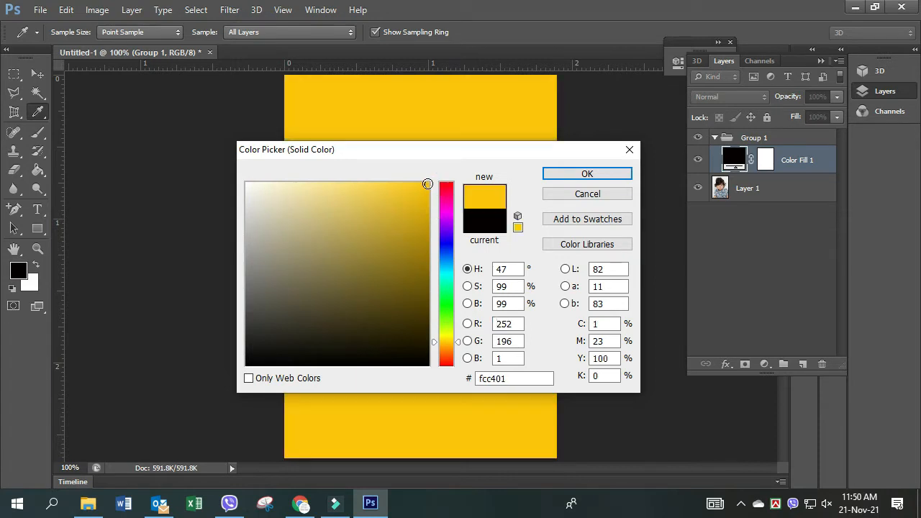
left_click(426, 190)
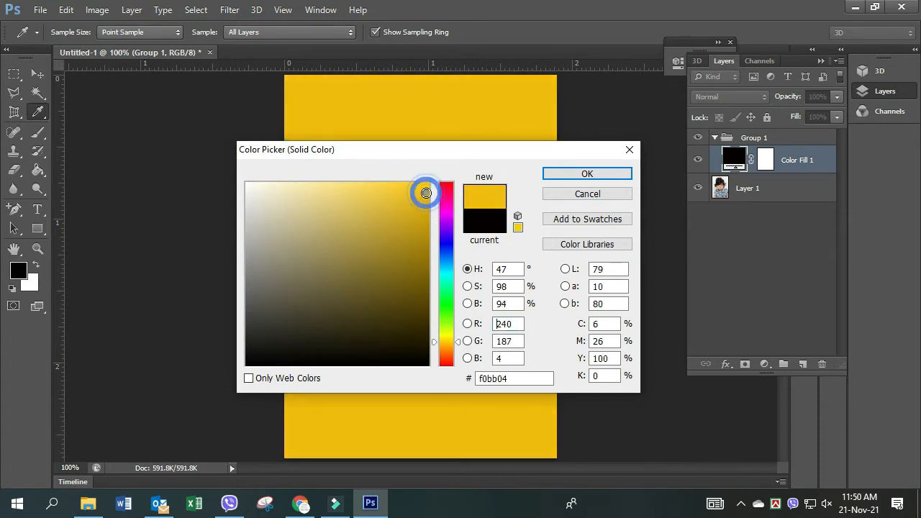
left_click(591, 172)
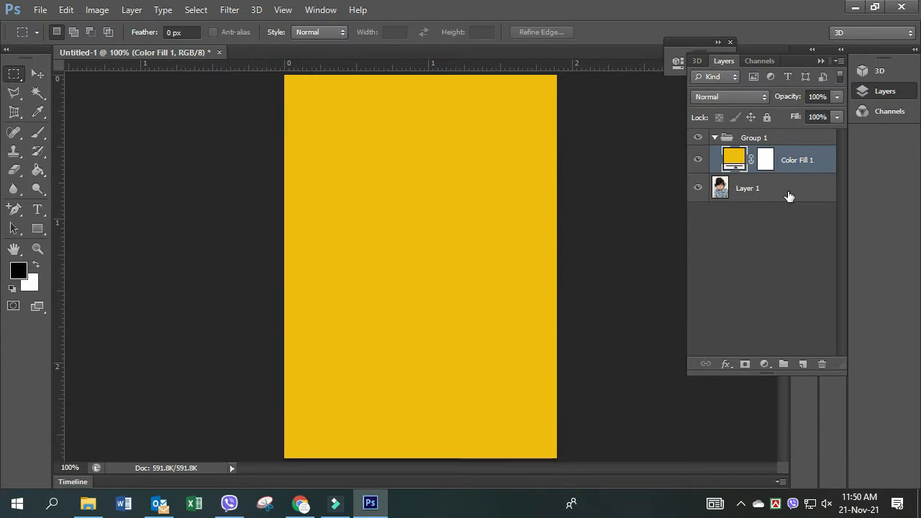
left_click_drag(823, 161, 810, 204)
- Select the child's hair, face, shirt and arms on Layer 1 with the Quick Selection tool
left_click(793, 161)
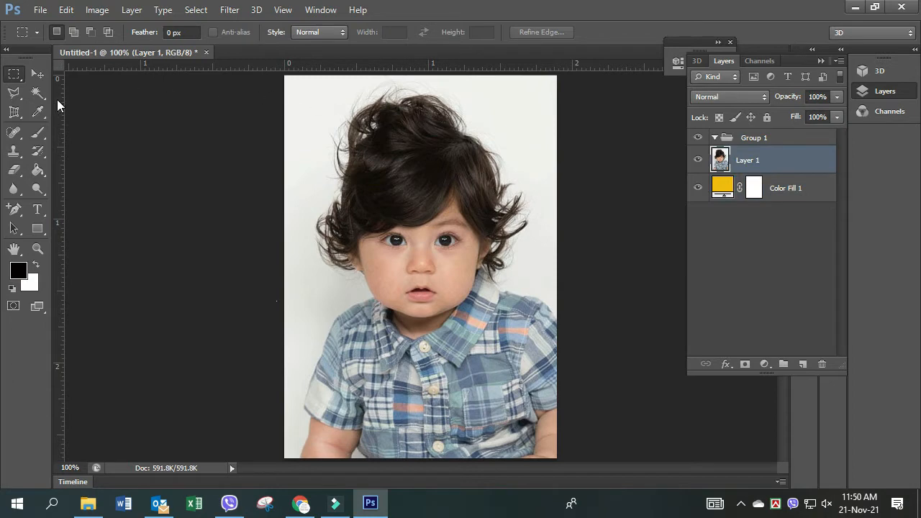
left_click(37, 93)
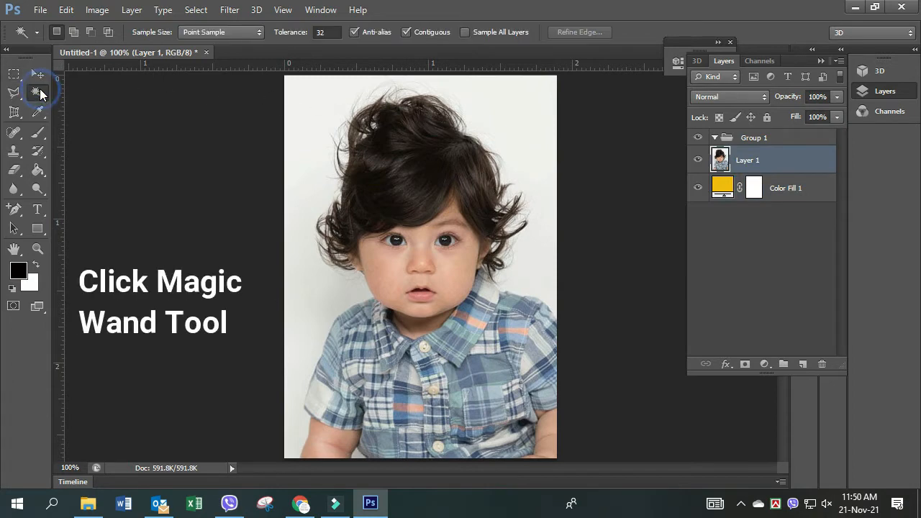
right_click(38, 91)
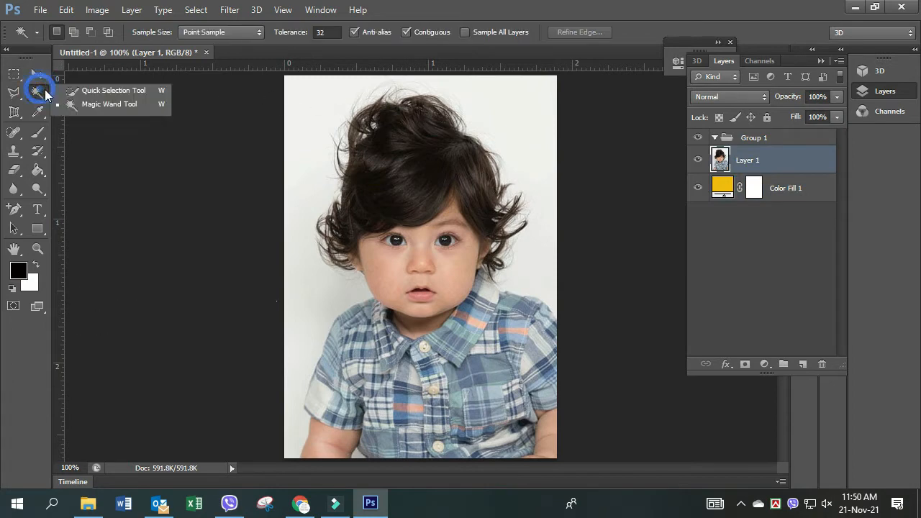
left_click(84, 92)
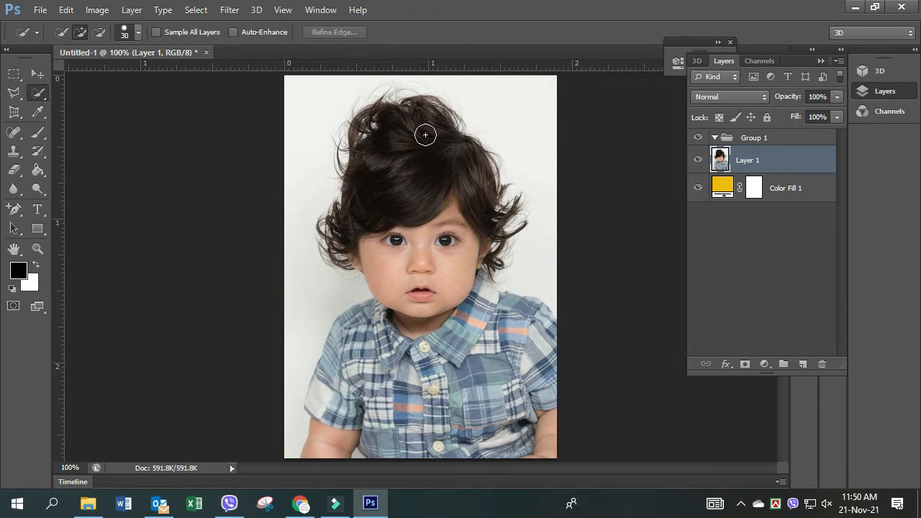
mouse_move(394, 95)
left_mouse_down()
mouse_move(427, 237)
mouse_move(441, 446)
mouse_move(344, 450)
mouse_move(327, 402)
mouse_move(364, 335)
mouse_move(357, 338)
left_mouse_up()
mouse_move(454, 345)
left_mouse_down()
mouse_move(505, 327)
mouse_move(470, 304)
mouse_move(495, 319)
mouse_move(489, 309)
mouse_move(501, 306)
mouse_move(533, 318)
mouse_move(526, 430)
left_mouse_up()
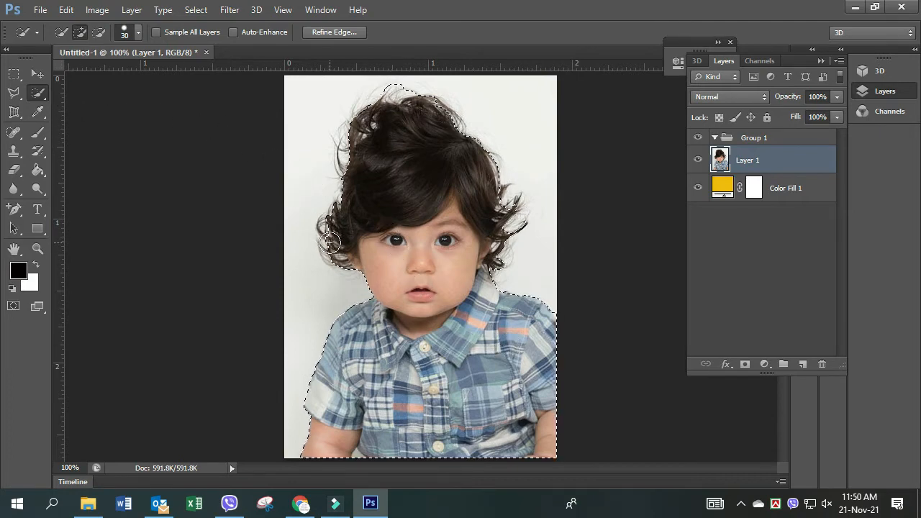
left_click(326, 249)
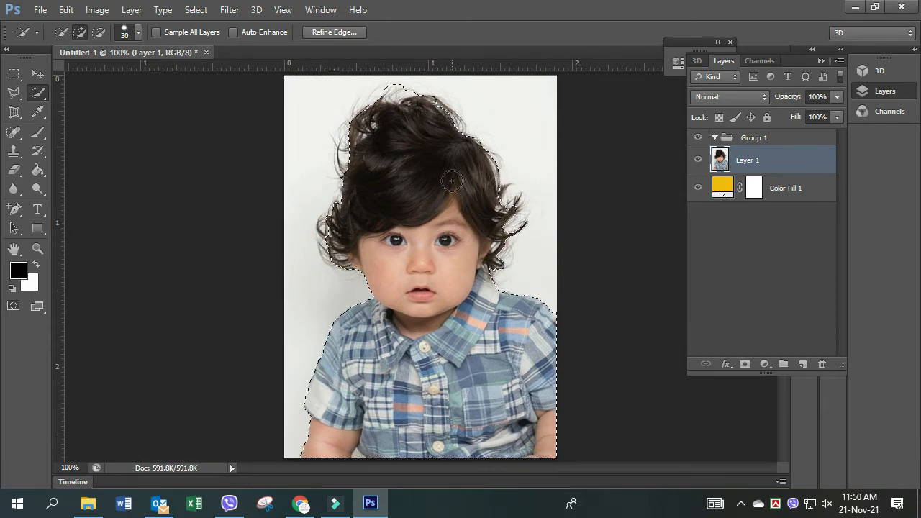
- Add the loose hair strands around the child's head to the selection with the Magic Wand at tolerance 32
right_click(37, 93)
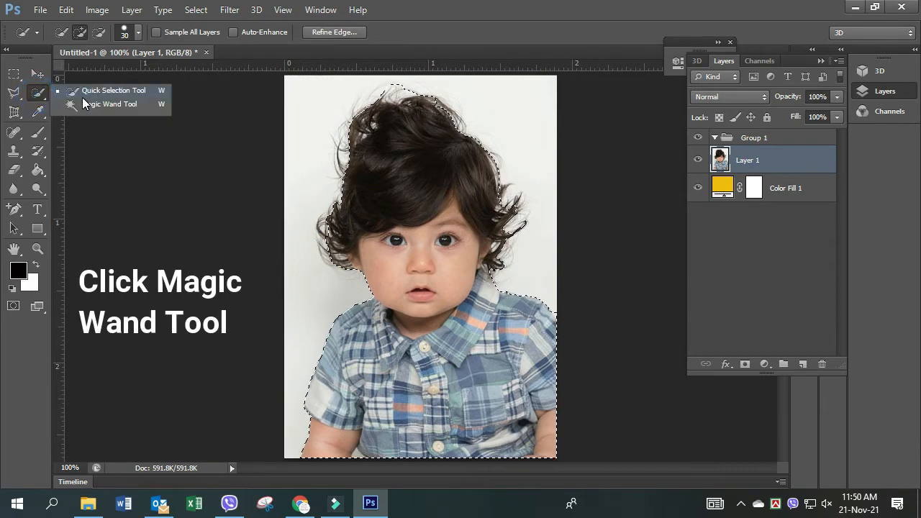
left_click(83, 103)
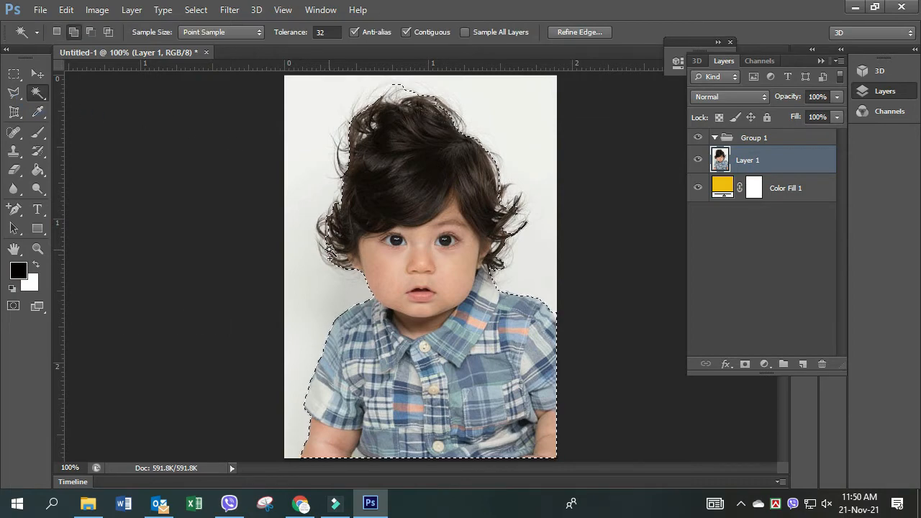
left_click(327, 250, "shift")
left_click(325, 229, "shift")
left_click(323, 236, "shift")
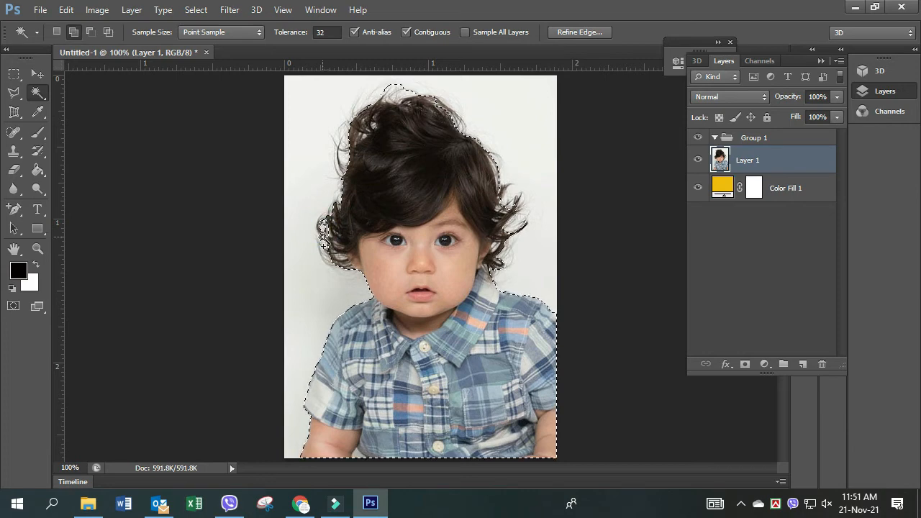
left_click(347, 180, "shift")
left_click(345, 151, "shift")
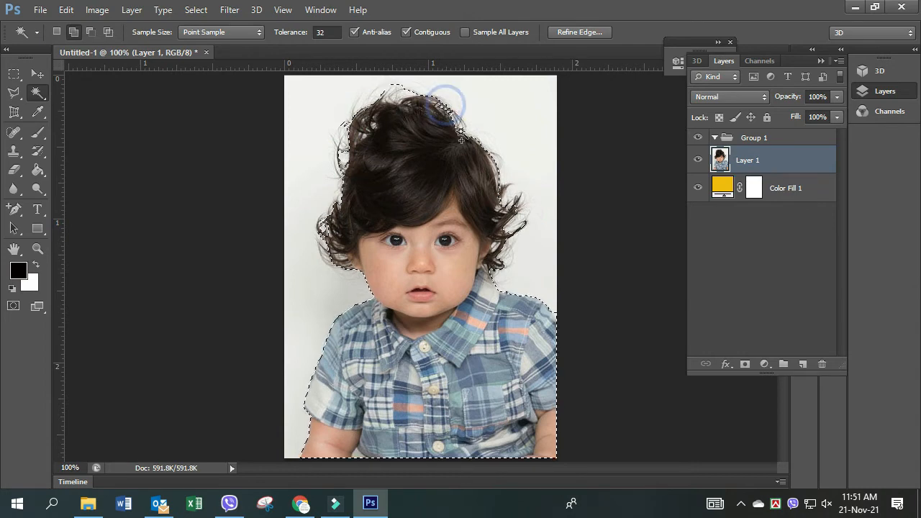
left_click(495, 157, "shift")
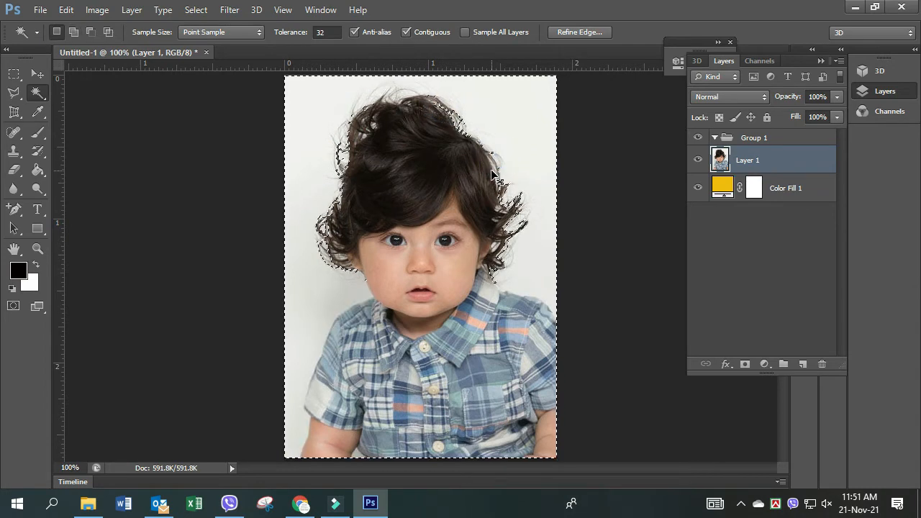
left_click(518, 209, "shift")
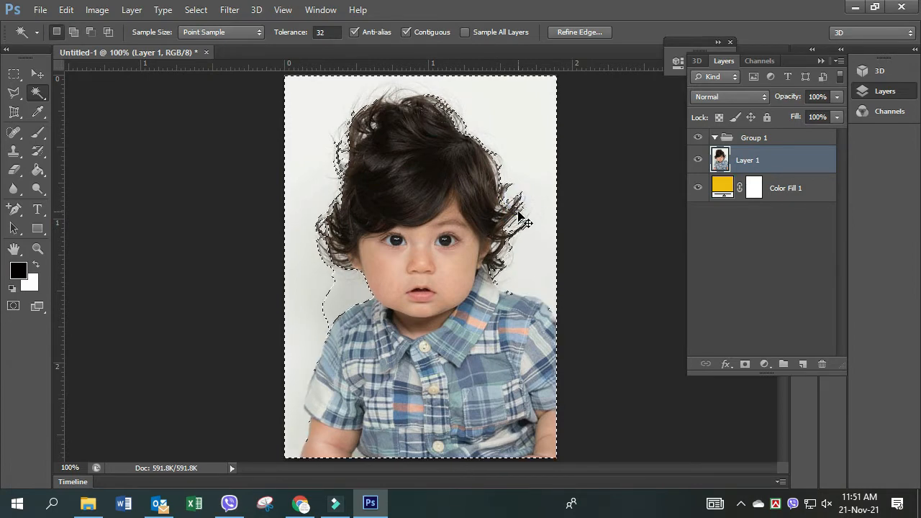
left_click(510, 250, "shift")
left_click(509, 199, "shift")
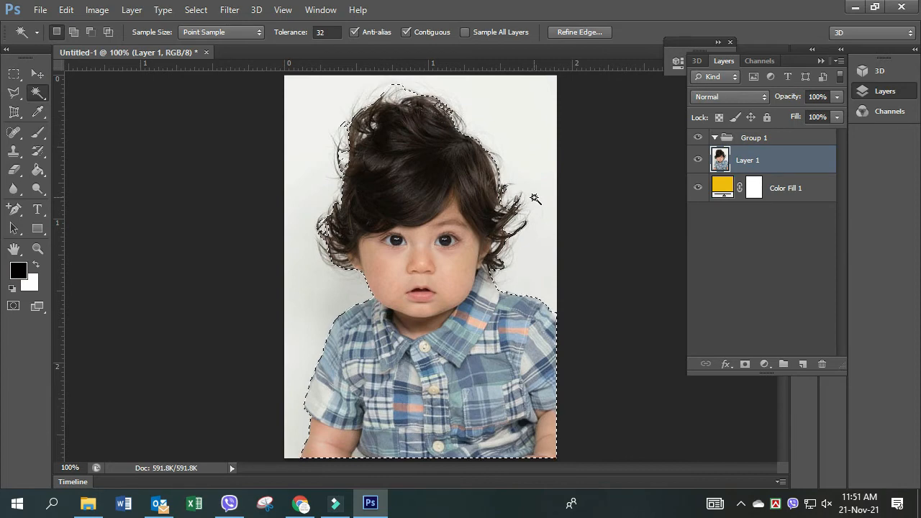
- Refine the selection's edge against black with Smart Radius at 9.9 px and brush over the outline of the child's hair
left_click(575, 33)
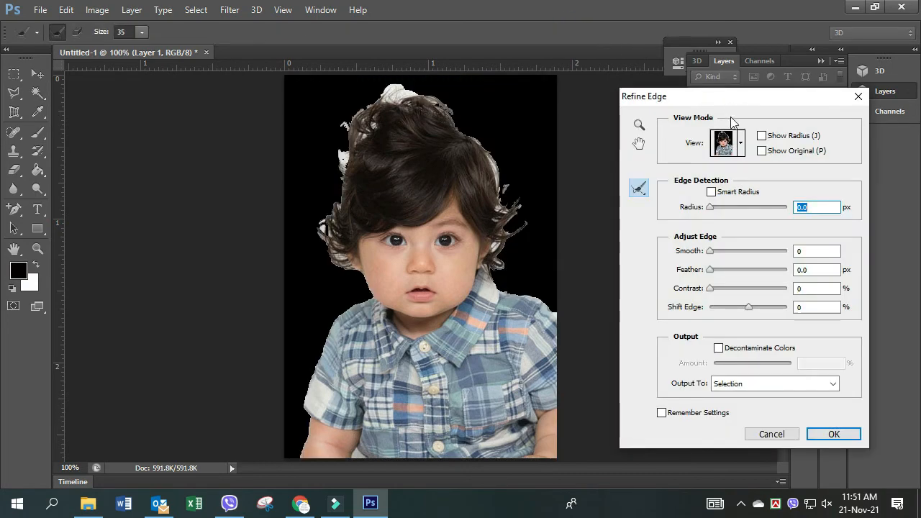
left_click(741, 144)
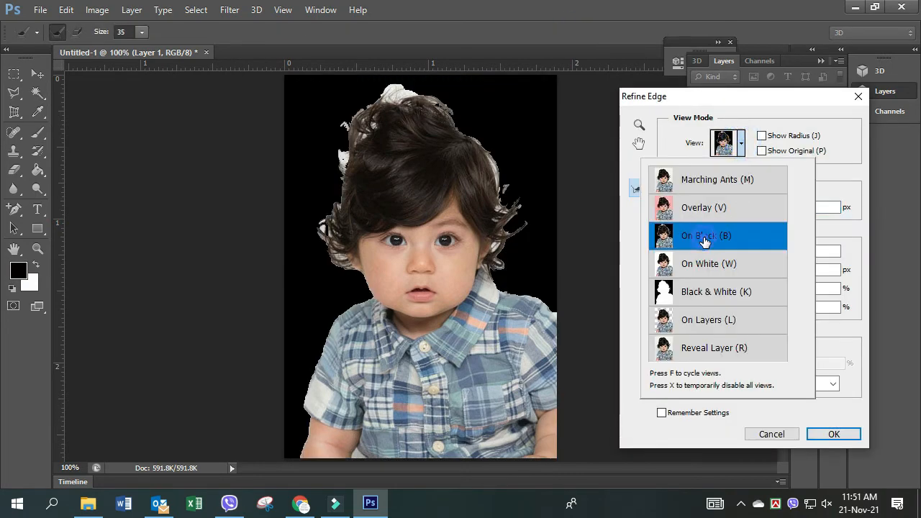
left_click(849, 156)
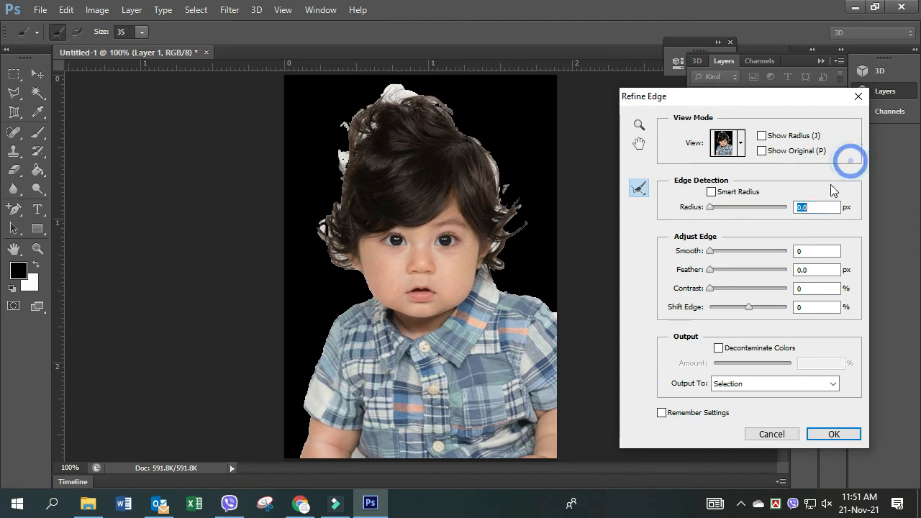
left_click(712, 192)
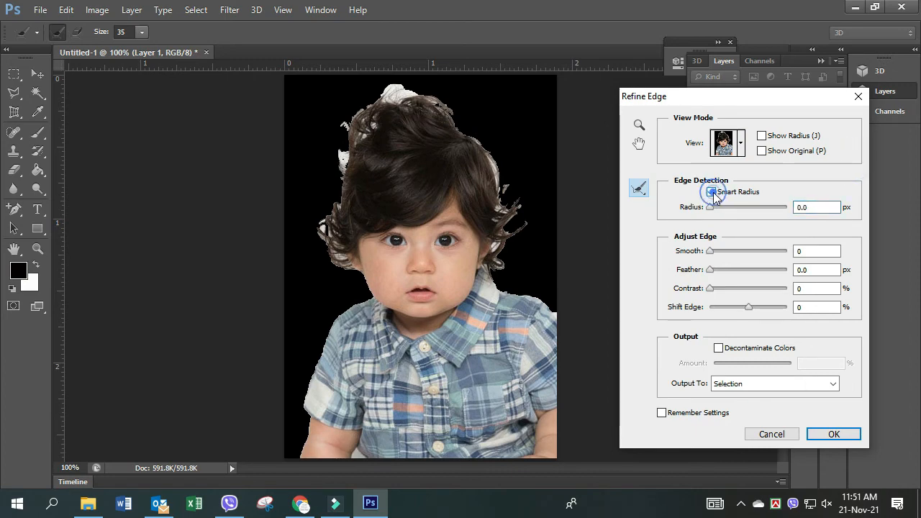
left_click_drag(711, 207, 743, 208)
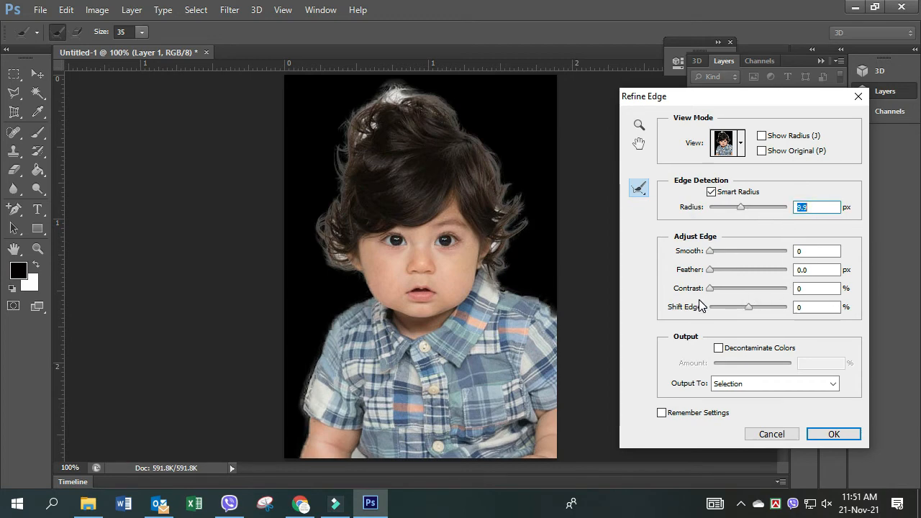
mouse_move(355, 272)
left_mouse_down()
mouse_move(334, 259)
mouse_move(327, 215)
mouse_move(343, 150)
mouse_move(385, 95)
mouse_move(404, 89)
mouse_move(426, 93)
mouse_move(496, 165)
mouse_move(519, 224)
mouse_move(495, 257)
mouse_move(508, 285)
left_mouse_up()
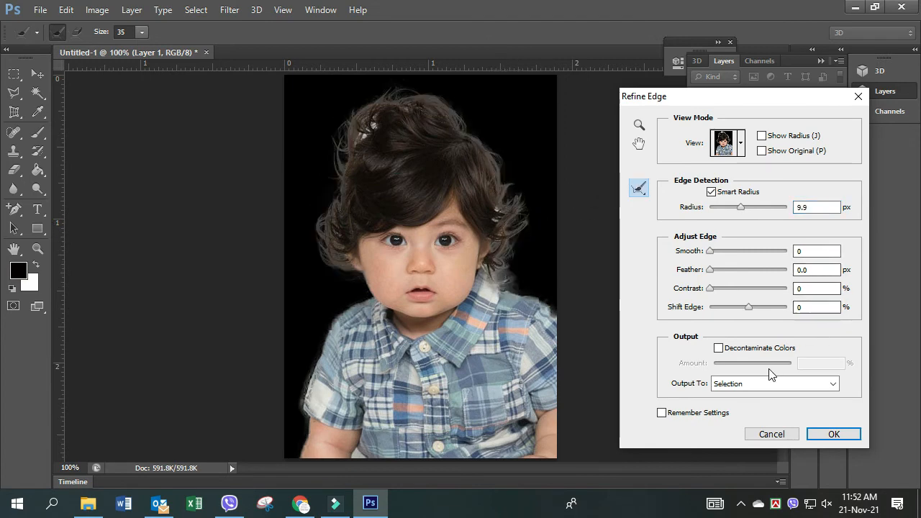
- Decontaminate the edge colors by 94%, touch up the hair beside the ear, and output to a new layer with layer mask
left_click(718, 348)
left_click_drag(757, 368, 788, 372)
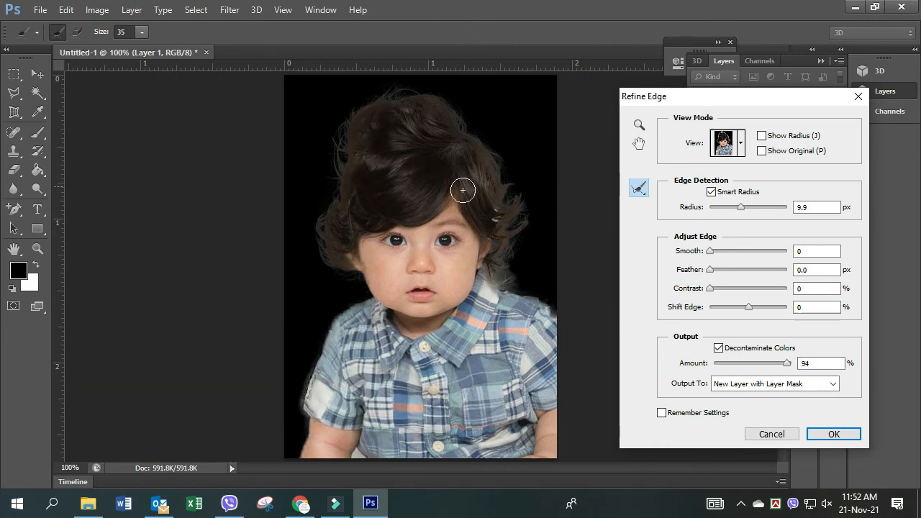
left_click(496, 212)
left_click(836, 433)
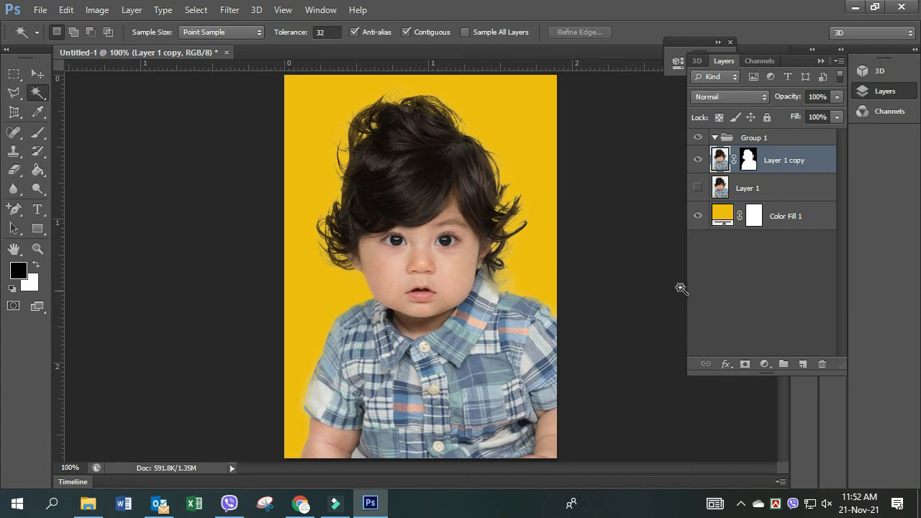
left_click(816, 220)
left_click(801, 189)
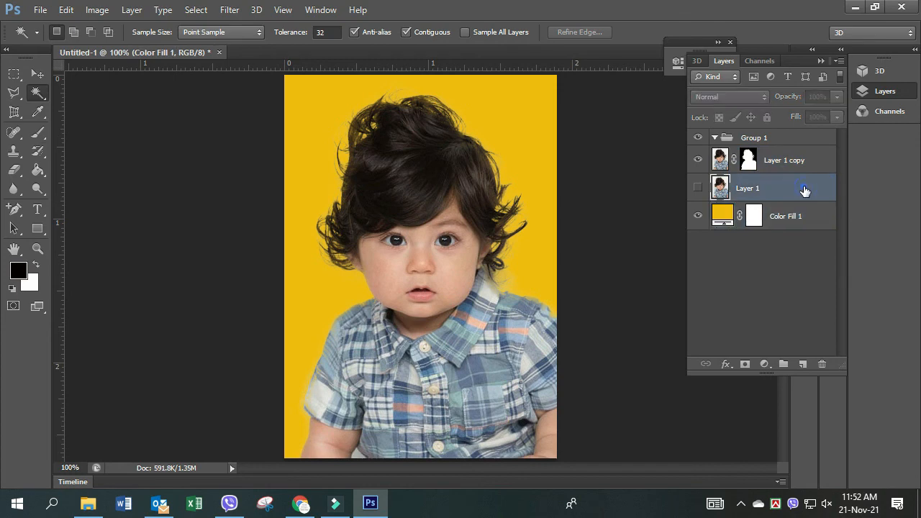
left_click(811, 158)
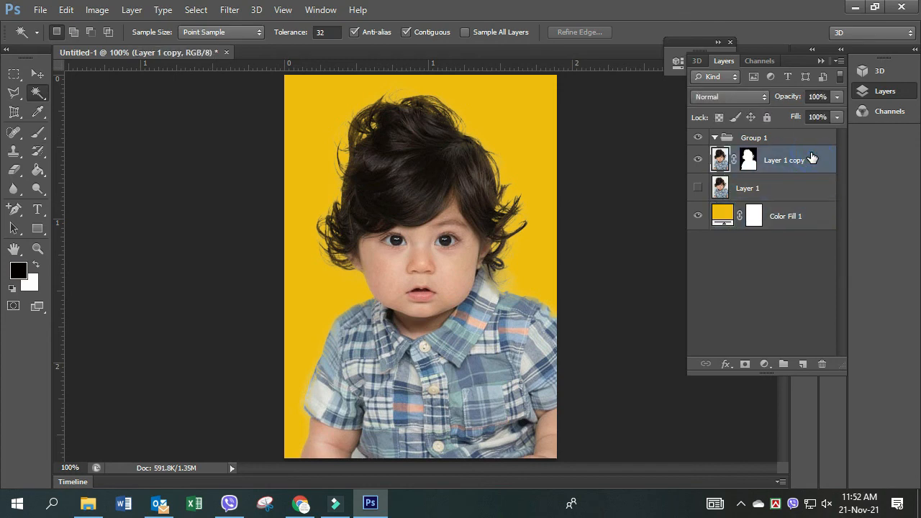